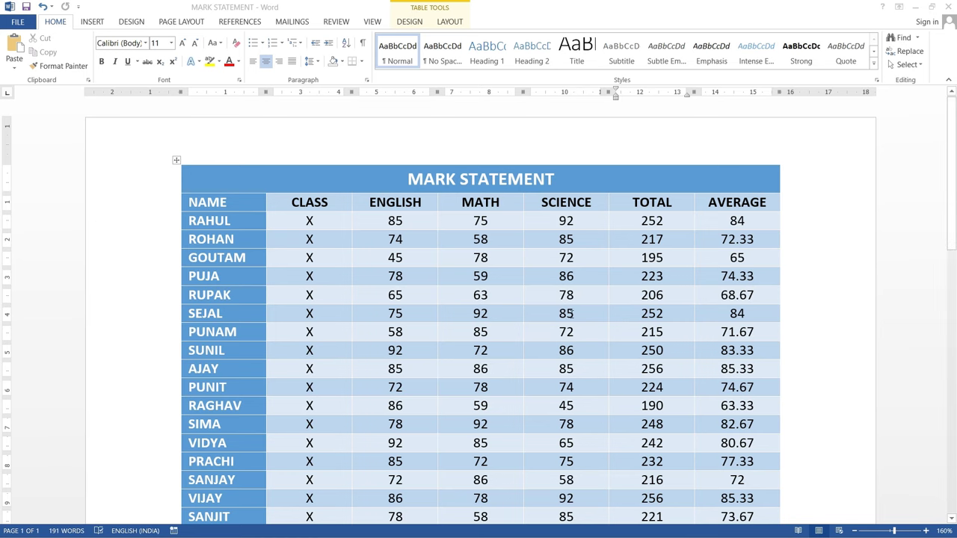
Start a new blank Word document.
{"action": "scroll", "coordinate": [570, 314], "scroll_direction": "down", "scroll_amount": 5}
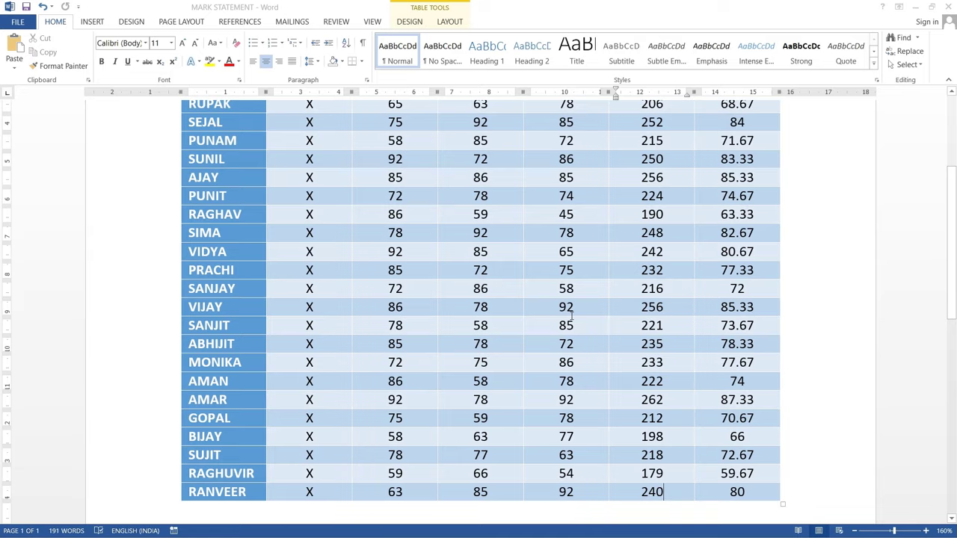
{"action": "scroll", "coordinate": [571, 314], "scroll_direction": "up", "scroll_amount": 5}
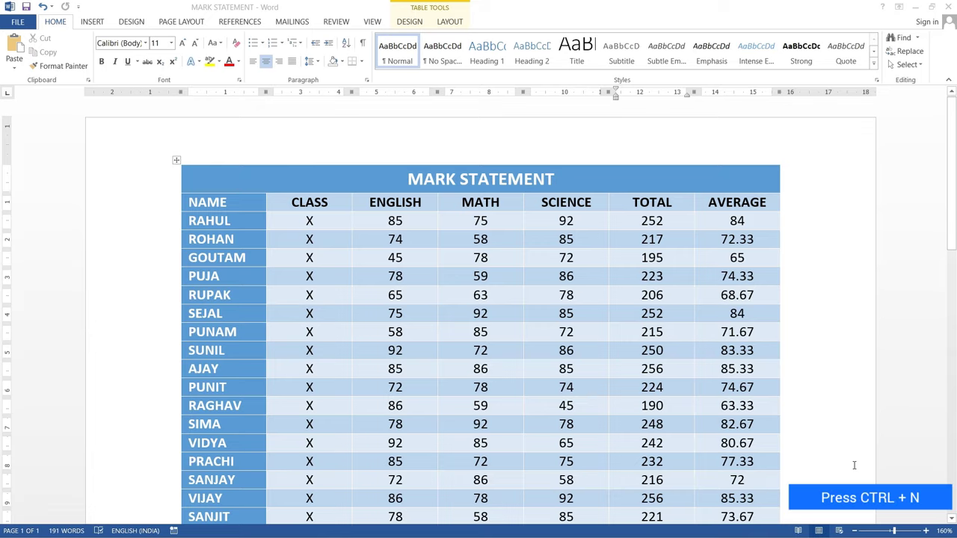
{"action": "key", "text": "ctrl+n"}
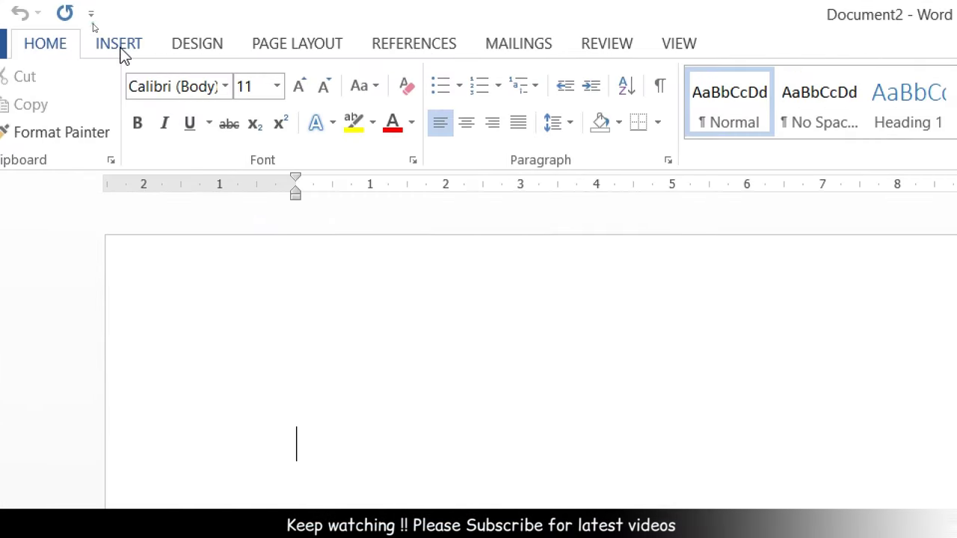
Insert an empty table with 7 columns and 7 rows.
{"action": "left_click", "coordinate": [93, 24]}
{"action": "left_click", "coordinate": [120, 137]}
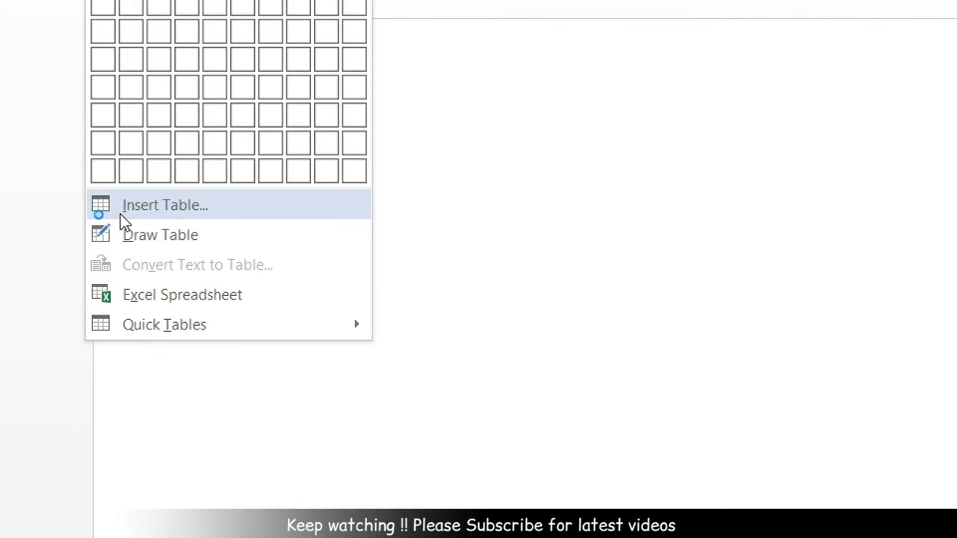
{"action": "left_click", "coordinate": [120, 218]}
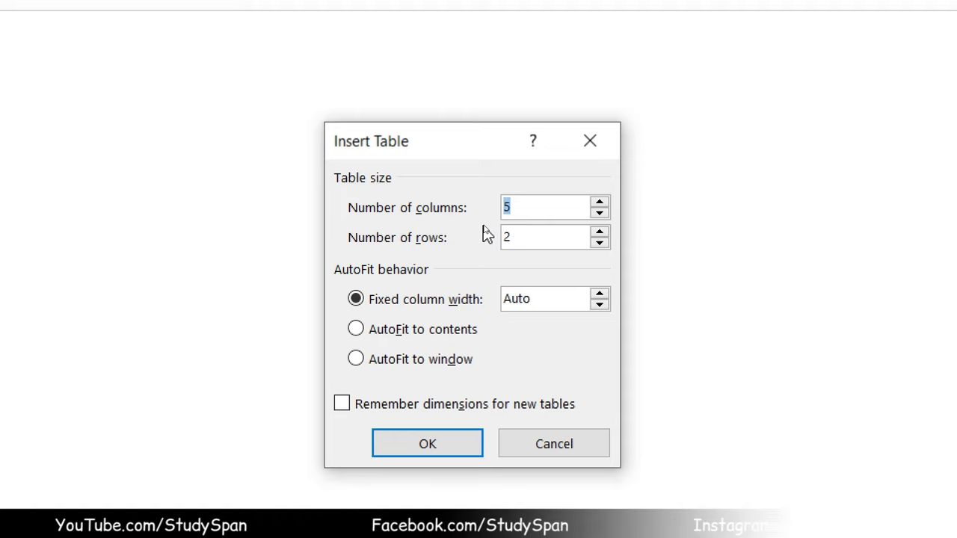
{"action": "type", "text": "7"}
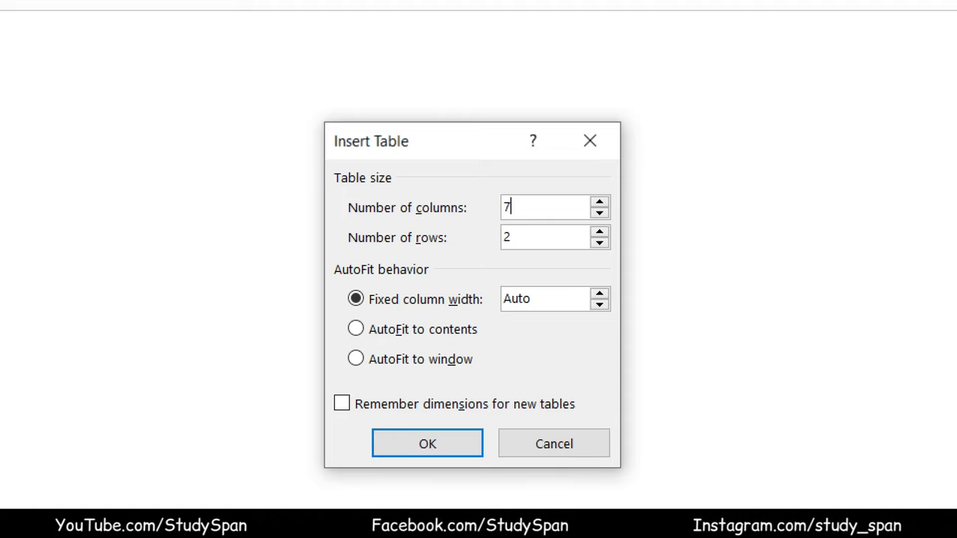
{"action": "key", "text": "Tab"}
{"action": "type", "text": "7"}
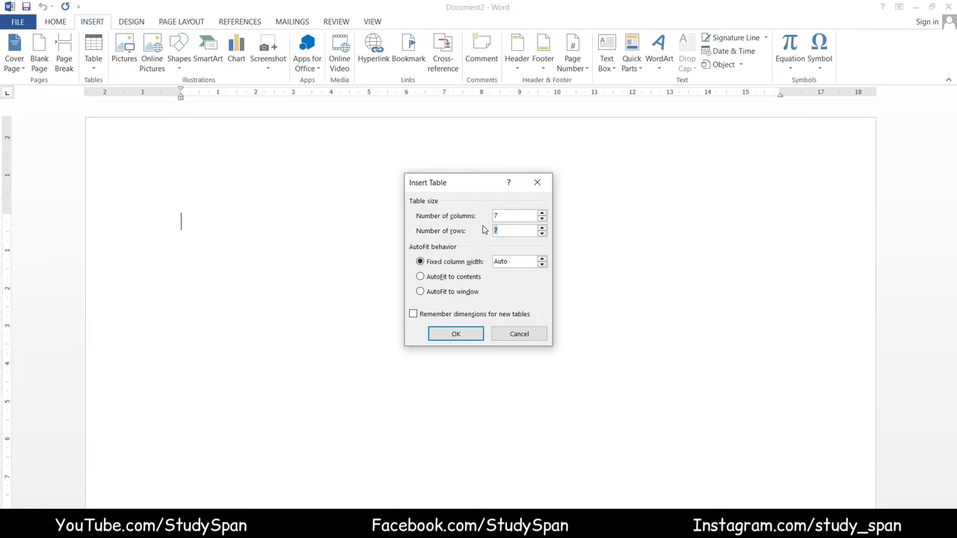
{"action": "left_click", "coordinate": [473, 337]}
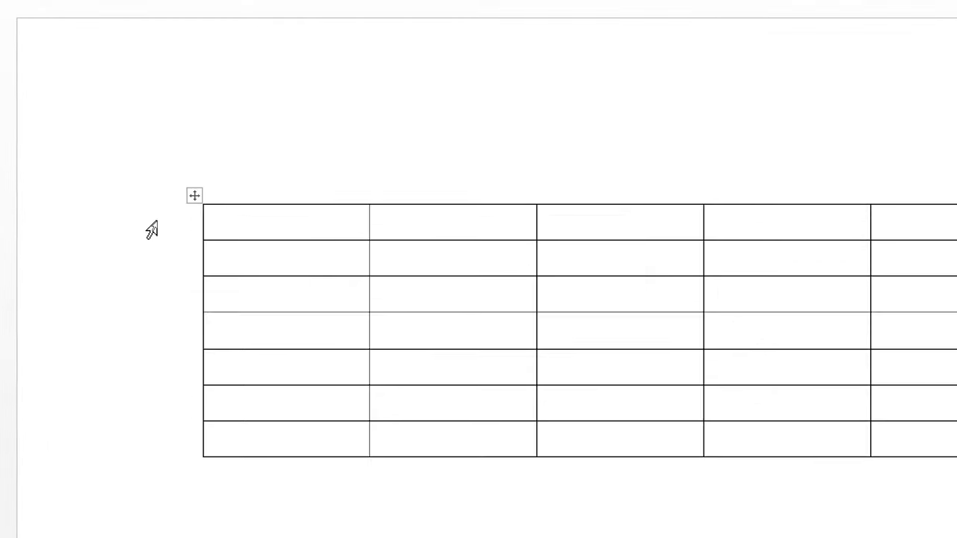
Merge the table's first row into one centre-aligned cell titled 'MARK STATEMENT'.
{"action": "left_click", "coordinate": [155, 226]}
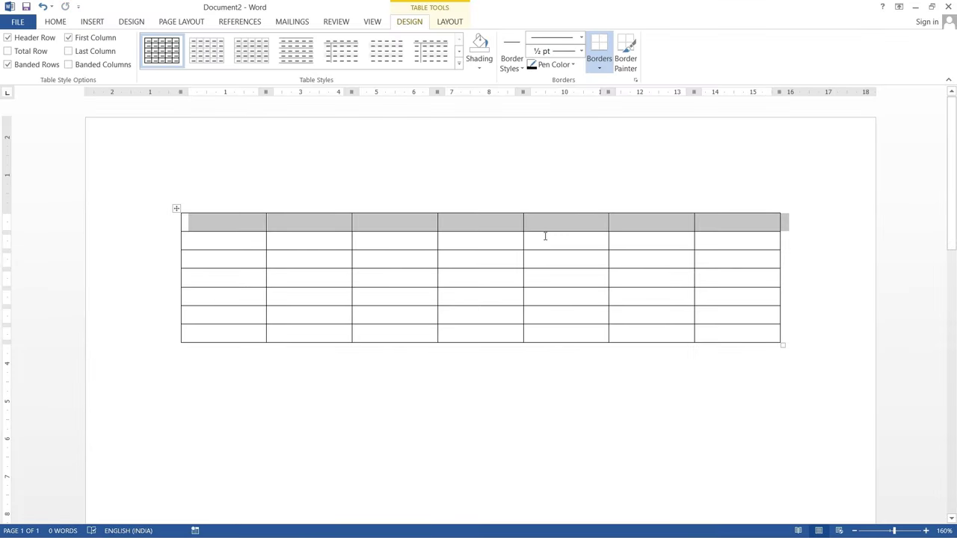
{"action": "left_click", "coordinate": [465, 45]}
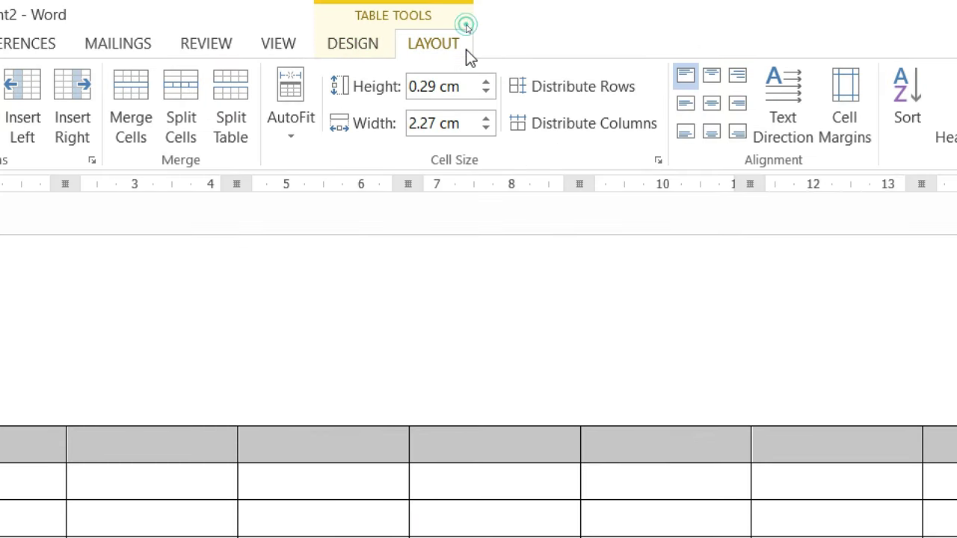
{"action": "left_click", "coordinate": [146, 116]}
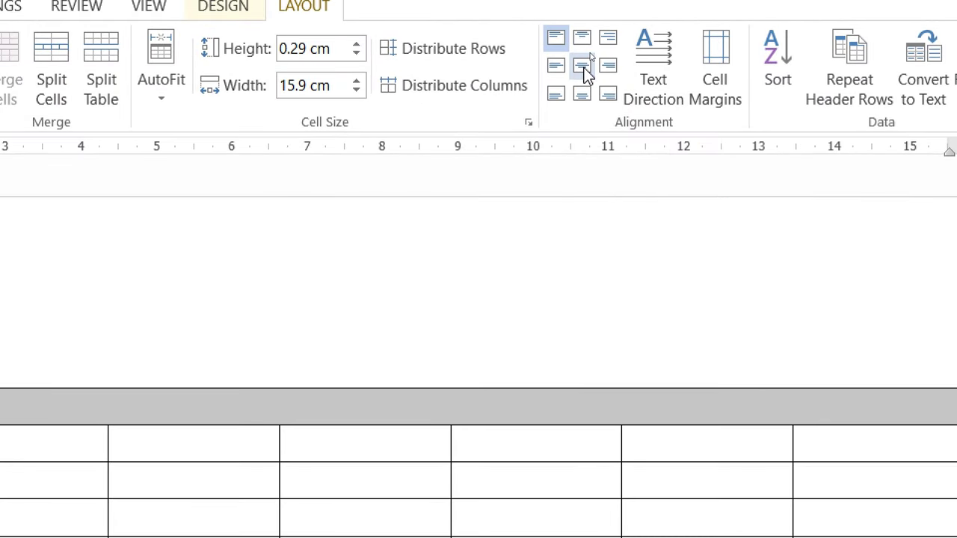
{"action": "left_click", "coordinate": [583, 66]}
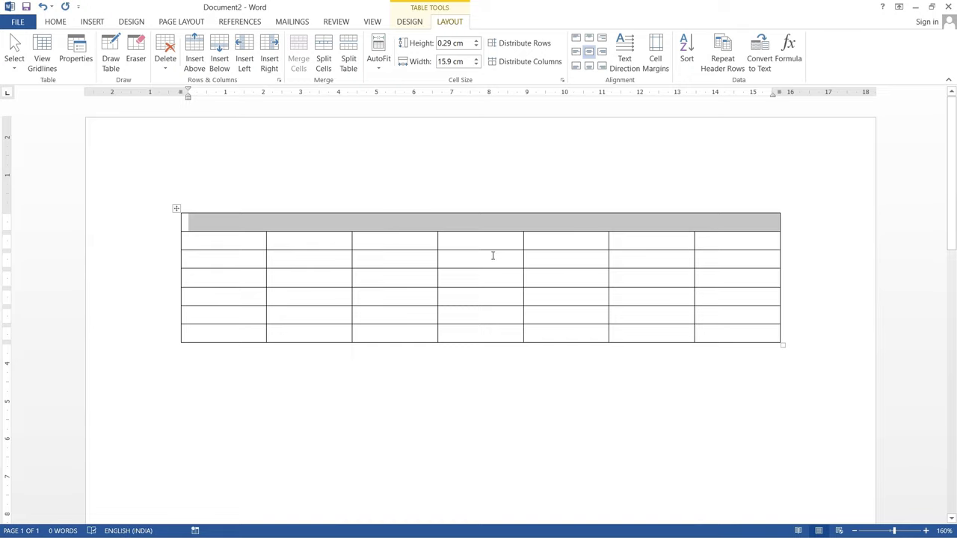
{"action": "type", "text": "MARK"}
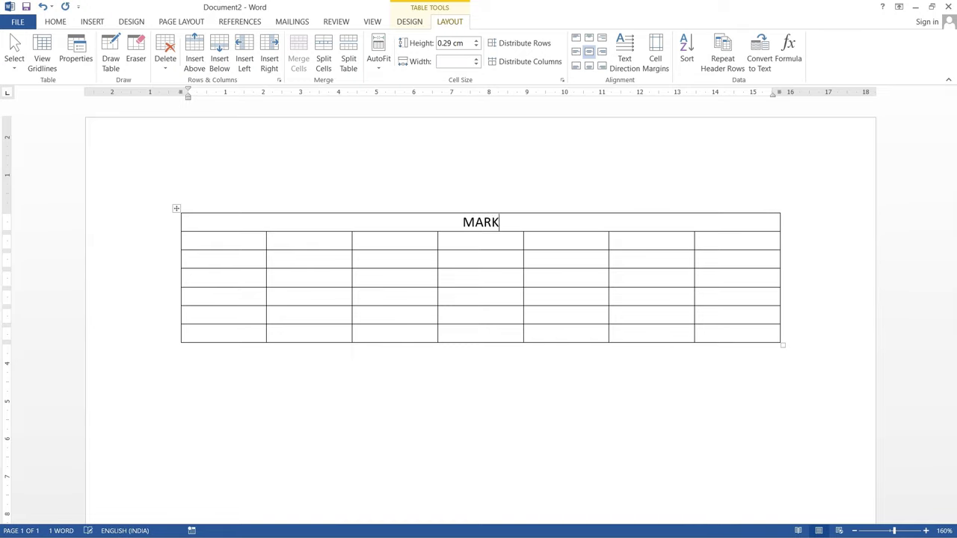
{"action": "type", "text": " STATEMENT"}
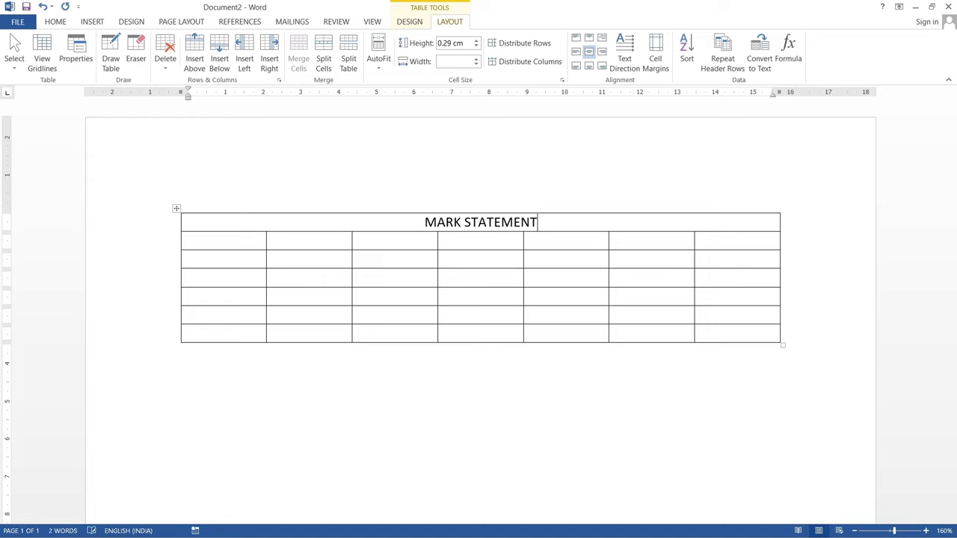
Enter the headings NAME, CLASS, ENGLISH, MATH, SCIENCE, TOTAL and AVERAGE.
{"action": "key", "text": "Tab"}
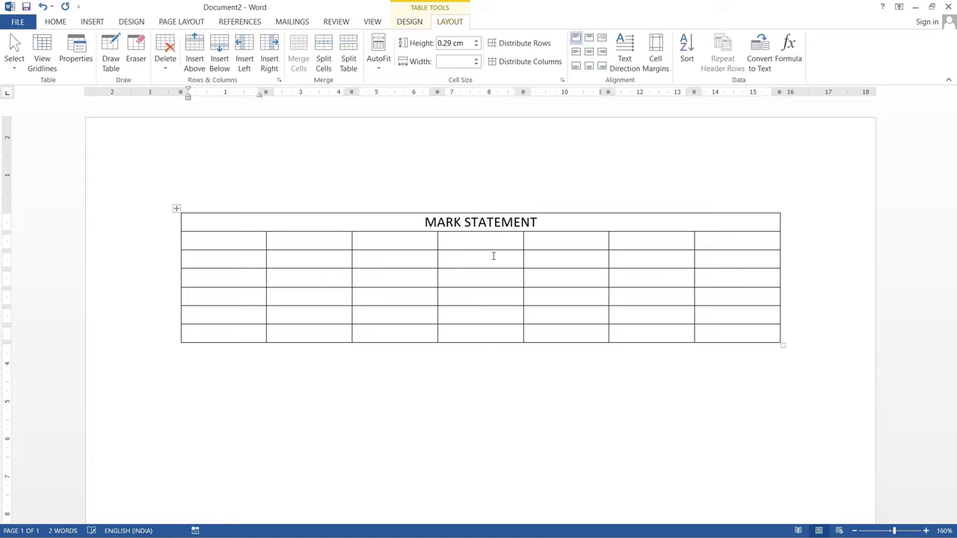
{"action": "type", "text": "NAME"}
{"action": "key", "text": "Tab"}
{"action": "type", "text": "CLASS"}
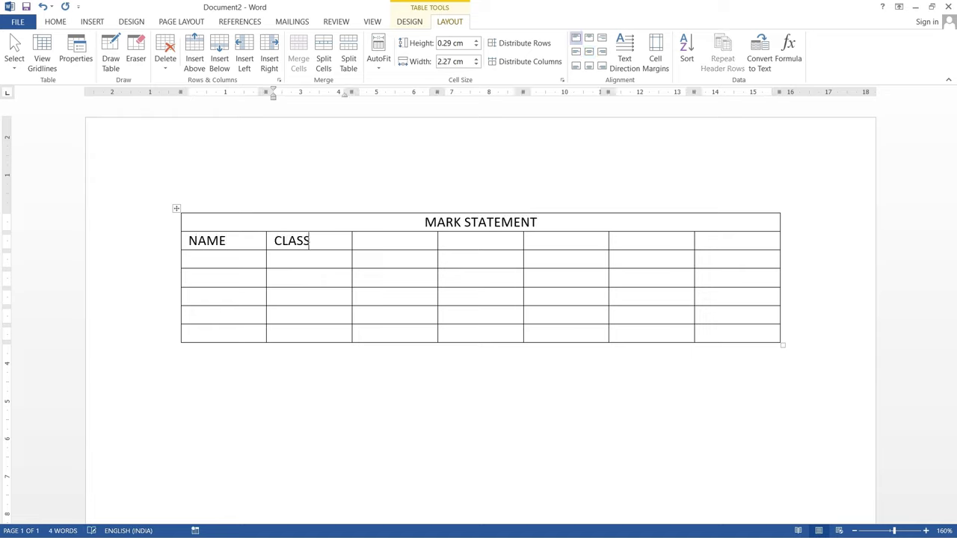
{"action": "key", "text": "Tab"}
{"action": "type", "text": "ENGLISH"}
{"action": "key", "text": "Tab"}
{"action": "type", "text": "MATH"}
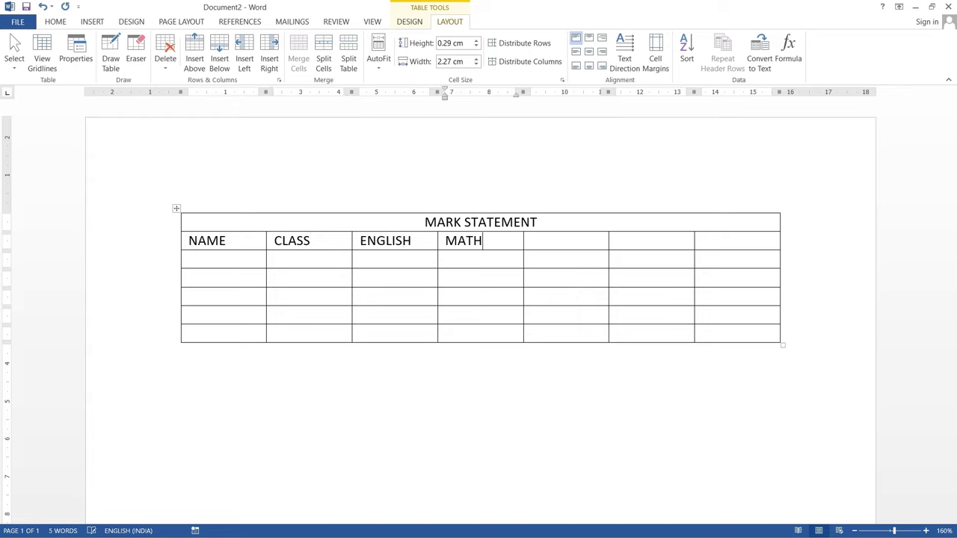
{"action": "key", "text": "Tab"}
{"action": "type", "text": "SCIENCE"}
{"action": "key", "text": "Tab"}
{"action": "type", "text": "T"}
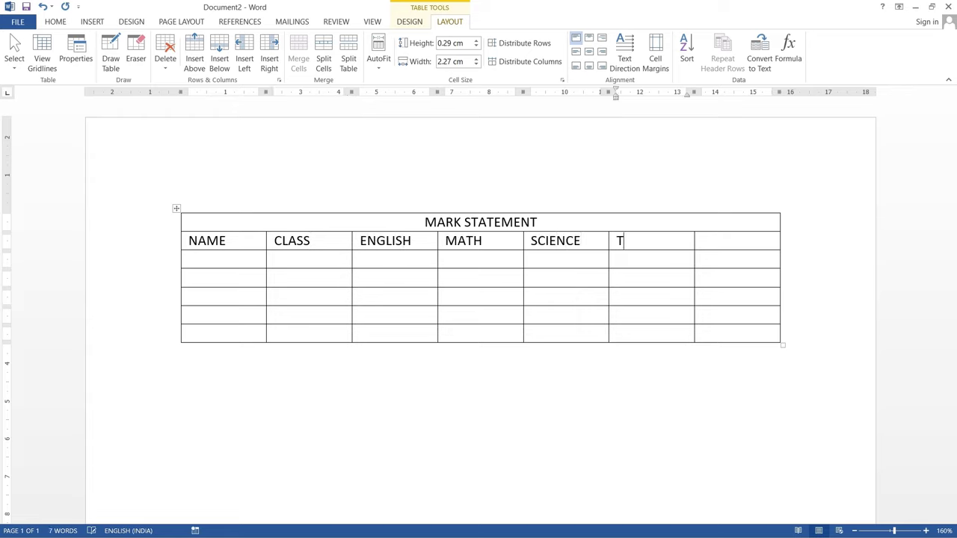
{"action": "type", "text": "OTAL"}
{"action": "key", "text": "Tab"}
{"action": "type", "text": "AVERAGE"}
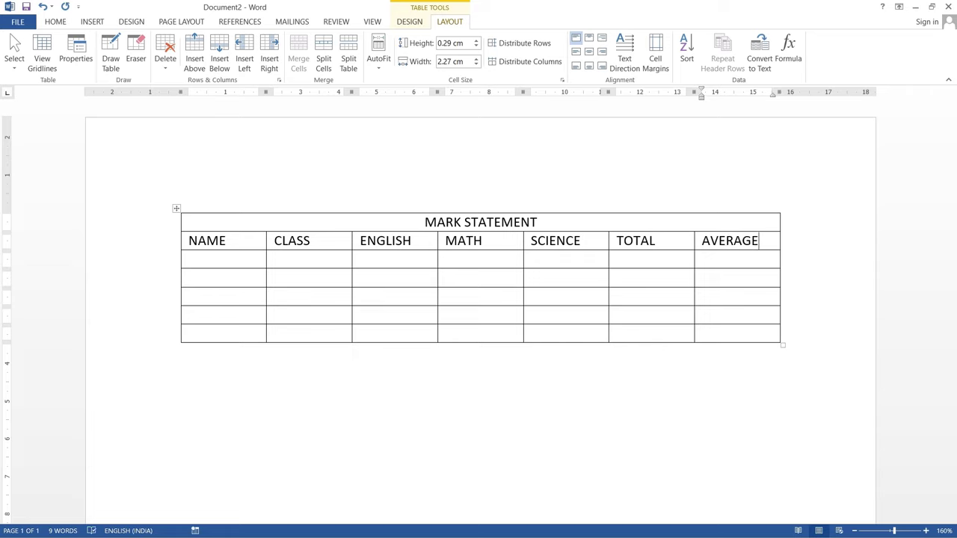
Enter AJAY's row: class X, English 78, Math 85, Science 92.
{"action": "key", "text": "Tab"}
{"action": "type", "text": "AJAY"}
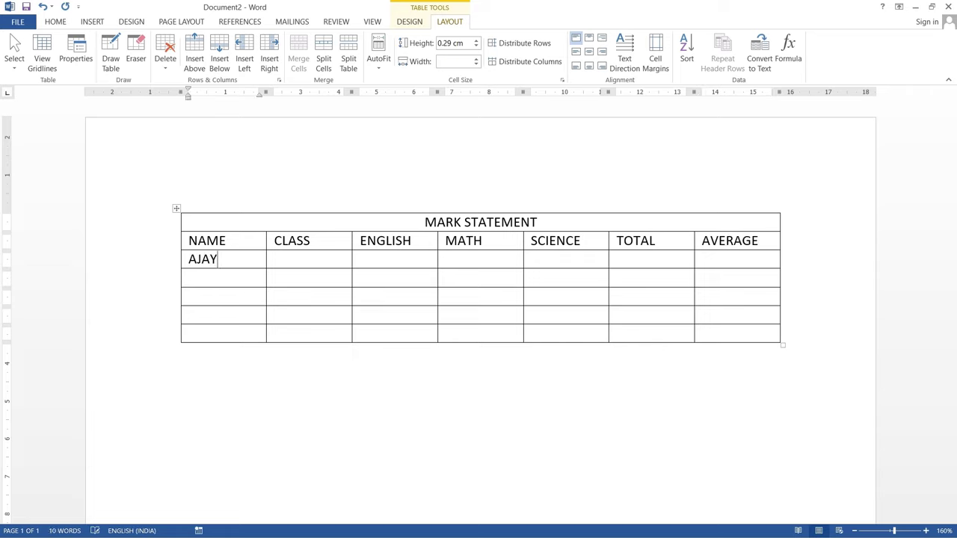
{"action": "key", "text": "Tab"}
{"action": "type", "text": "X"}
{"action": "key", "text": "Tab"}
{"action": "type", "text": "78"}
{"action": "key", "text": "Tab"}
{"action": "type", "text": "85"}
{"action": "key", "text": "Tab"}
{"action": "type", "text": "92"}
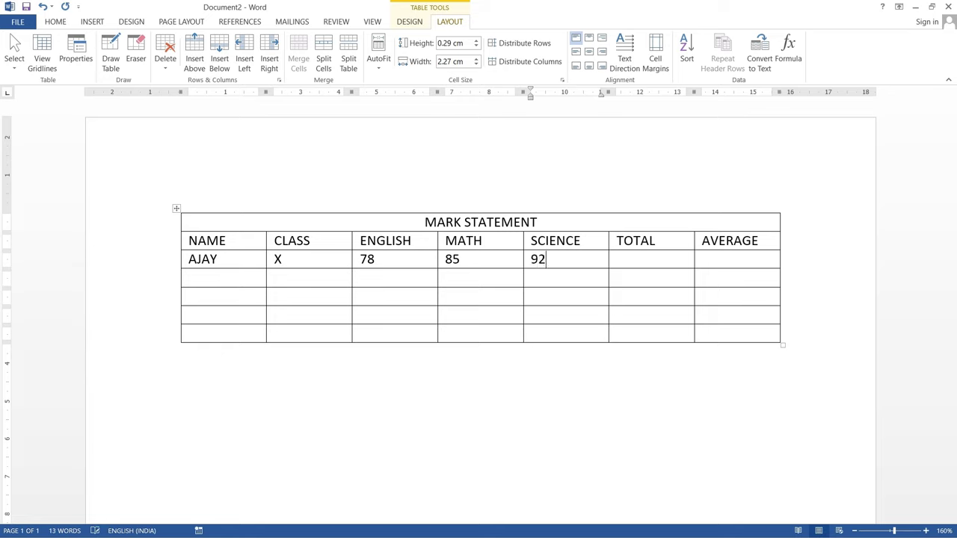
{"action": "key", "text": "Tab"}
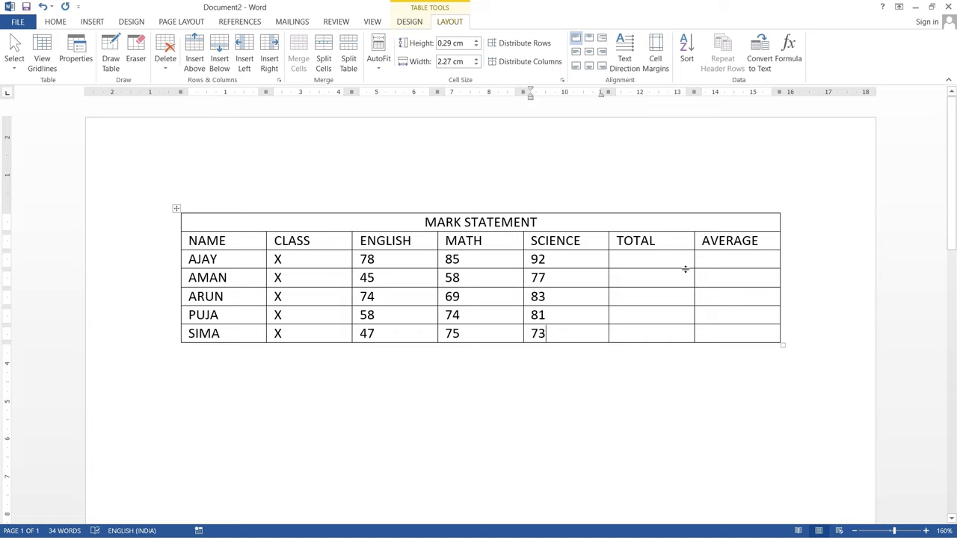
Fill AJAY's AVERAGE cell with the formula =AVERAGE(LEFT), giving 85.
{"action": "left_click", "coordinate": [728, 262]}
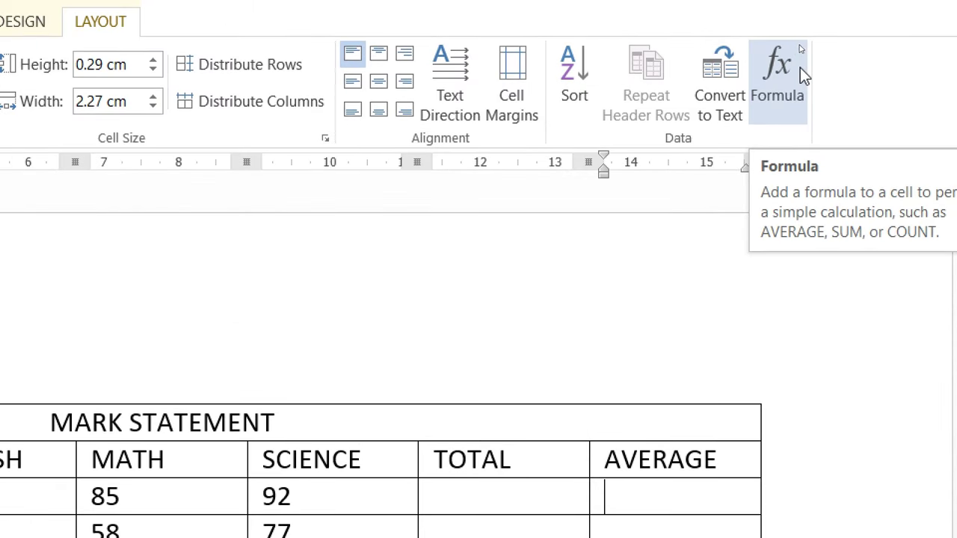
{"action": "left_click", "coordinate": [788, 74]}
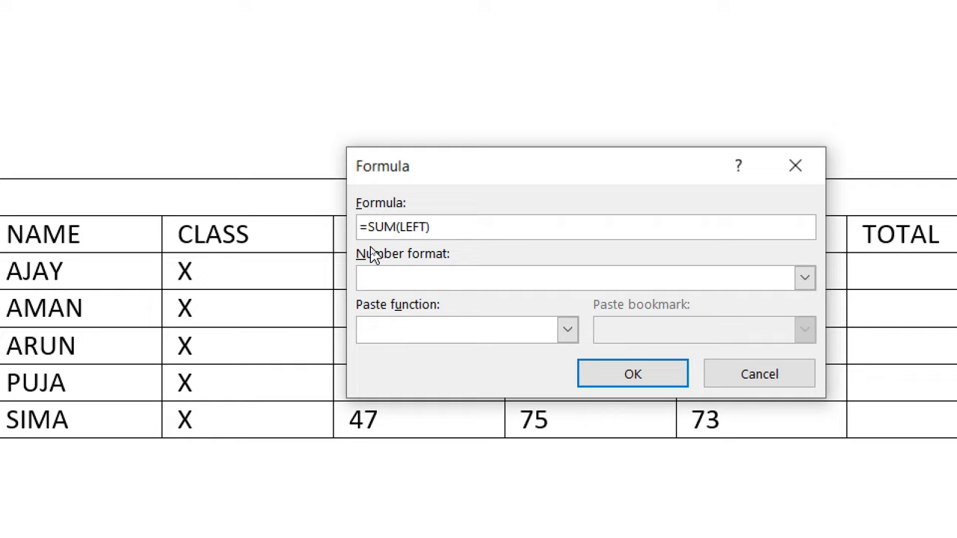
{"action": "key", "text": "BackSpace"}
{"action": "key", "text": "BackSpace"}
{"action": "key", "text": "BackSpace"}
{"action": "key", "text": "BackSpace"}
{"action": "key", "text": "BackSpace"}
{"action": "key", "text": "BackSpace"}
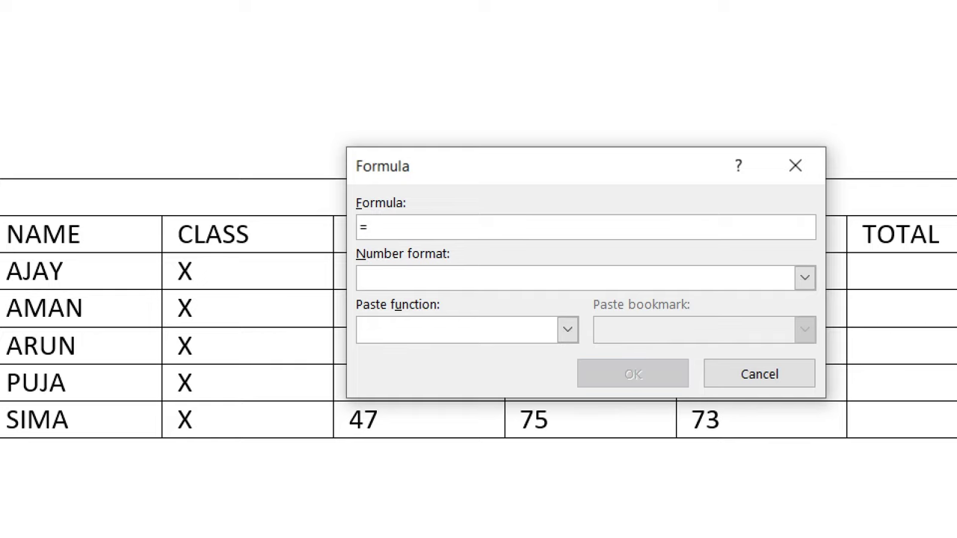
{"action": "type", "text": "AVERAGE(L"}
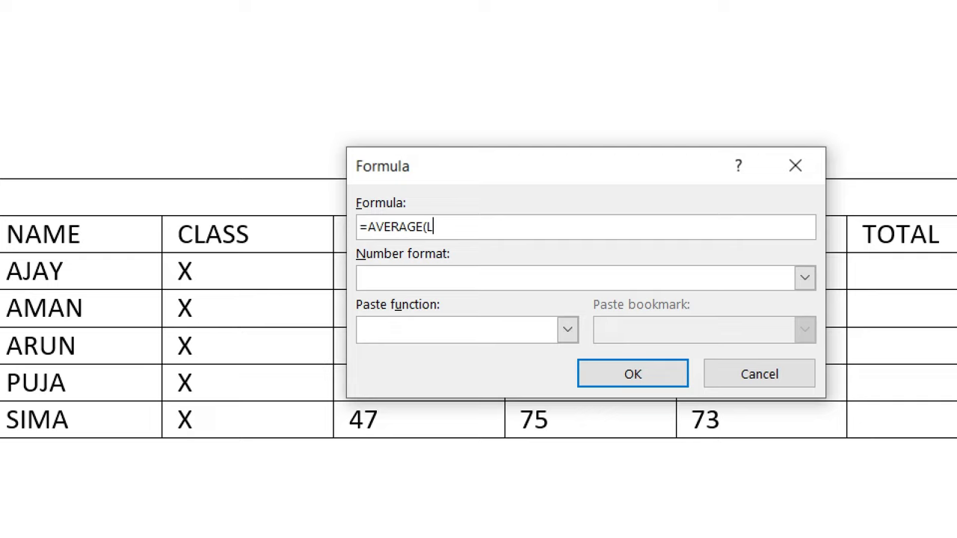
{"action": "type", "text": "EFT)"}
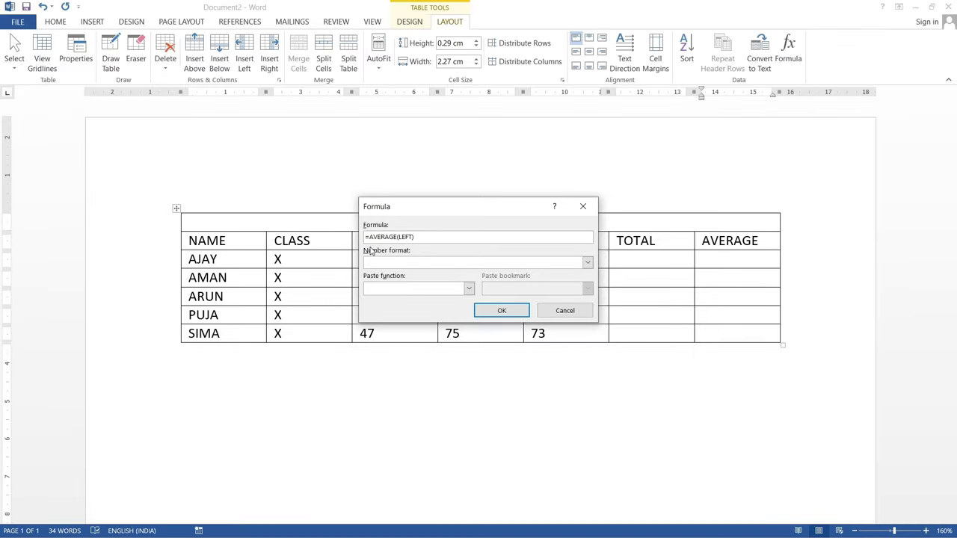
{"action": "left_click", "coordinate": [491, 311]}
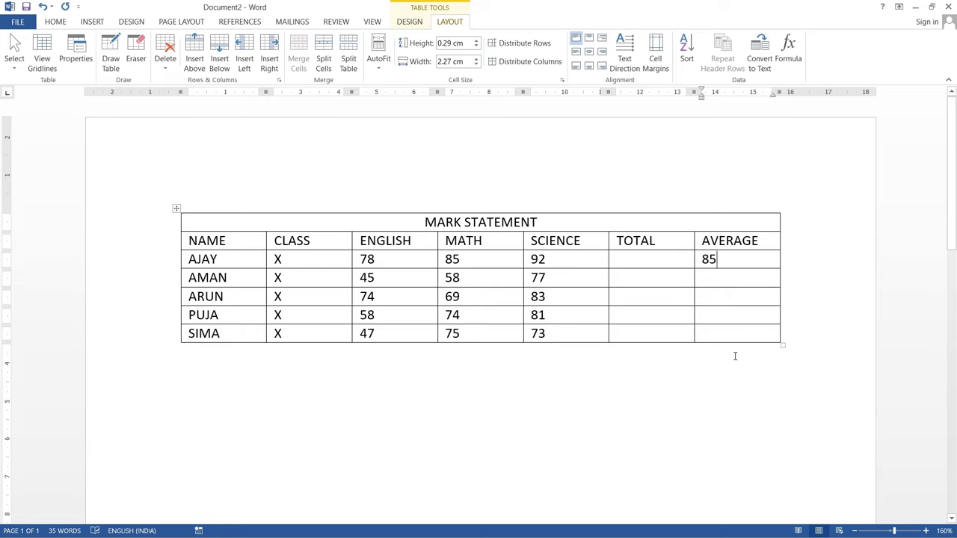
Repeat the average formula for AMAN, ARUN and PUJA (60, 75.33, 71).
{"action": "key", "text": "Down"}
{"action": "key", "text": "ctrl+y"}
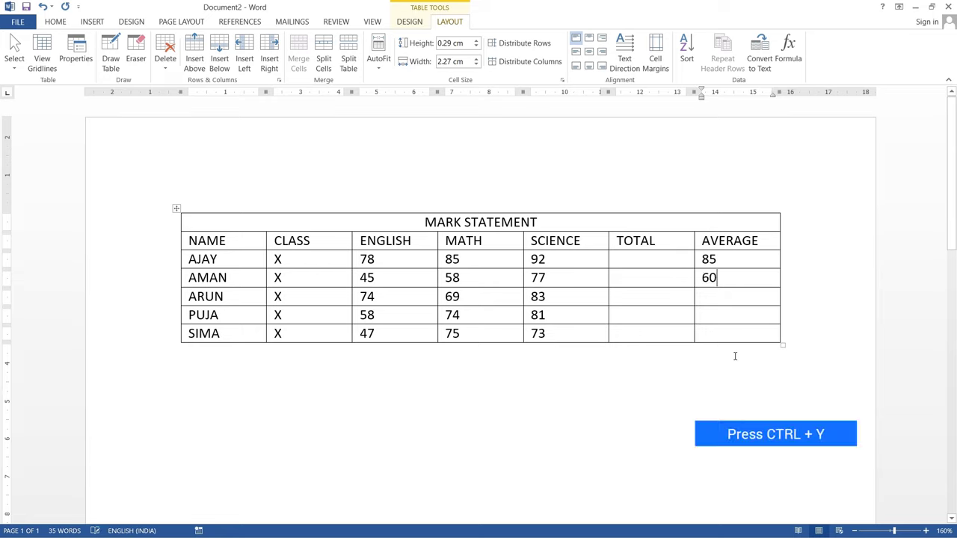
{"action": "key", "text": "Down"}
{"action": "key", "text": "ctrl+y"}
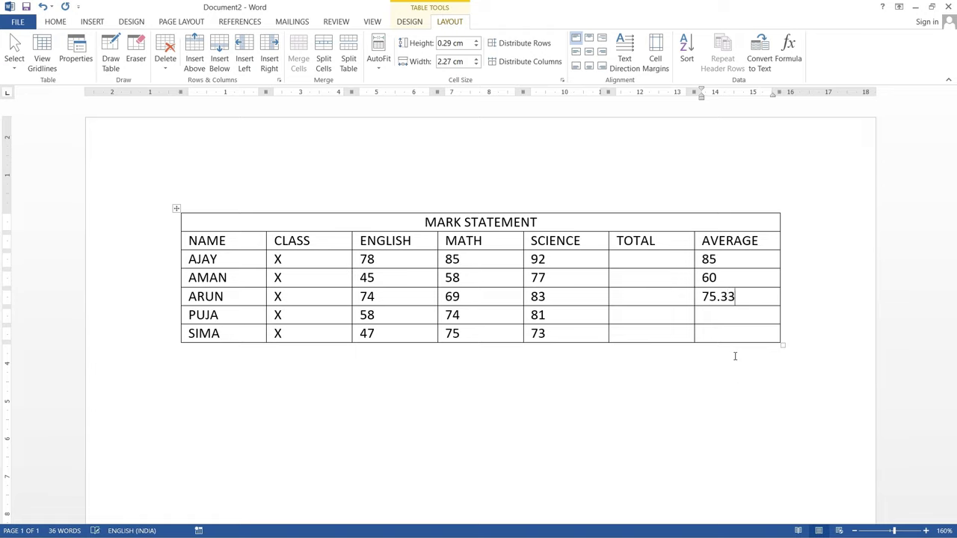
{"action": "key", "text": "Down"}
{"action": "key", "text": "ctrl+y"}
{"action": "key", "text": "ctrl+y"}
Fill AJAY's TOTAL cell with the formula =SUM(LEFT), giving 255.
{"action": "left_click", "coordinate": [633, 258]}
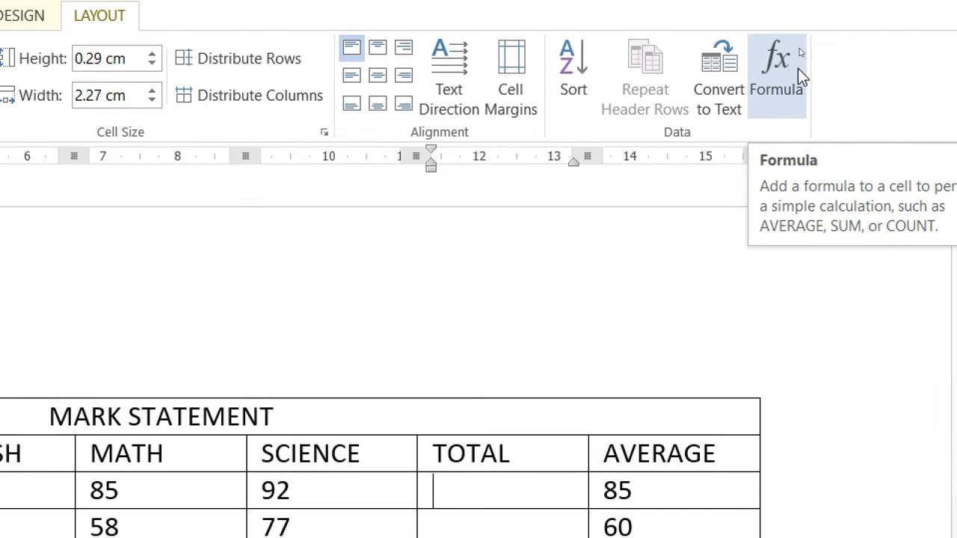
{"action": "left_click", "coordinate": [797, 68]}
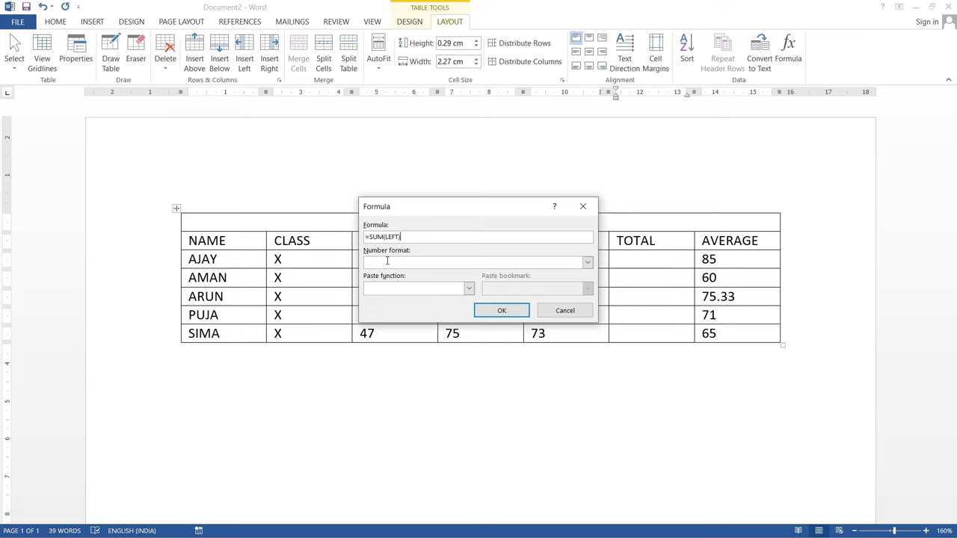
{"action": "left_click", "coordinate": [486, 313]}
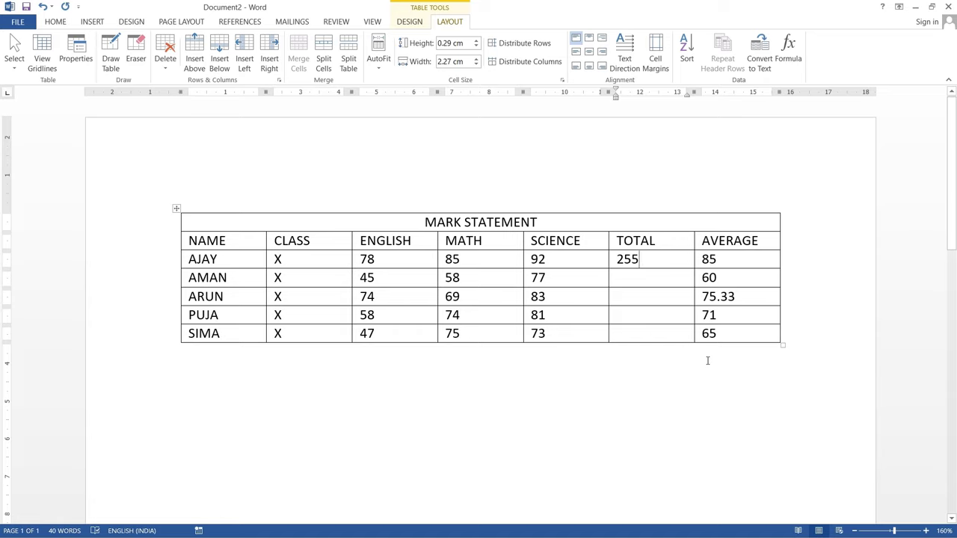
Repeat the sum formula for AMAN, ARUN and PUJA (180, 226, 213).
{"action": "key", "text": "Down"}
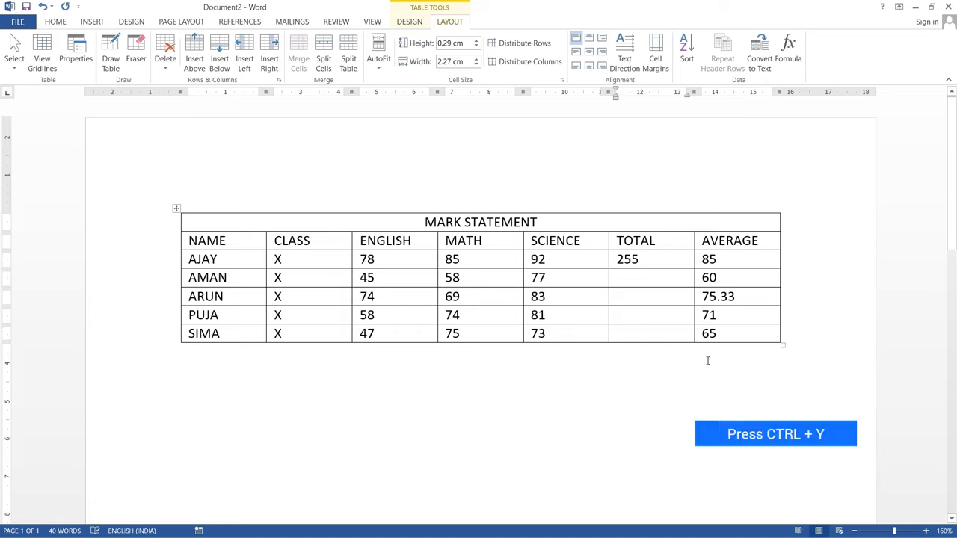
{"action": "key", "text": "ctrl+y"}
{"action": "key", "text": "ctrl+y"}
{"action": "key", "text": "Down"}
{"action": "key", "text": "ctrl+y"}
{"action": "key", "text": "Down"}
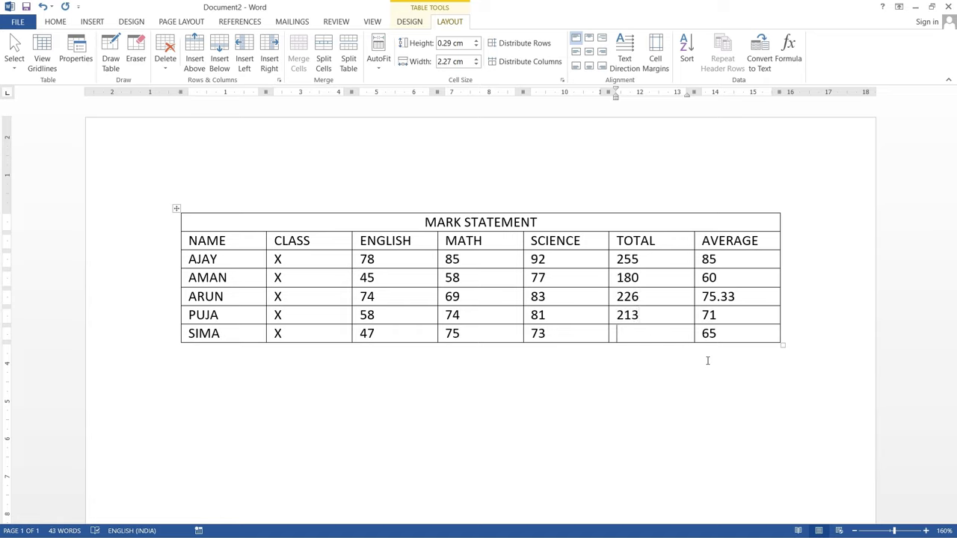
{"action": "key", "text": "ctrl+y"}
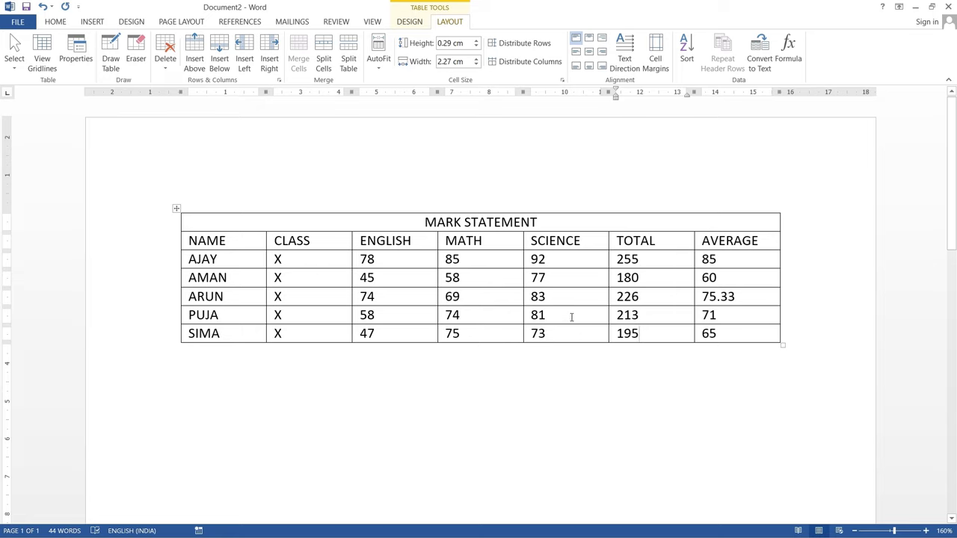
Apply the Grid Table 5 Dark - Accent 1 style to the mark statement table.
{"action": "left_click", "coordinate": [572, 312]}
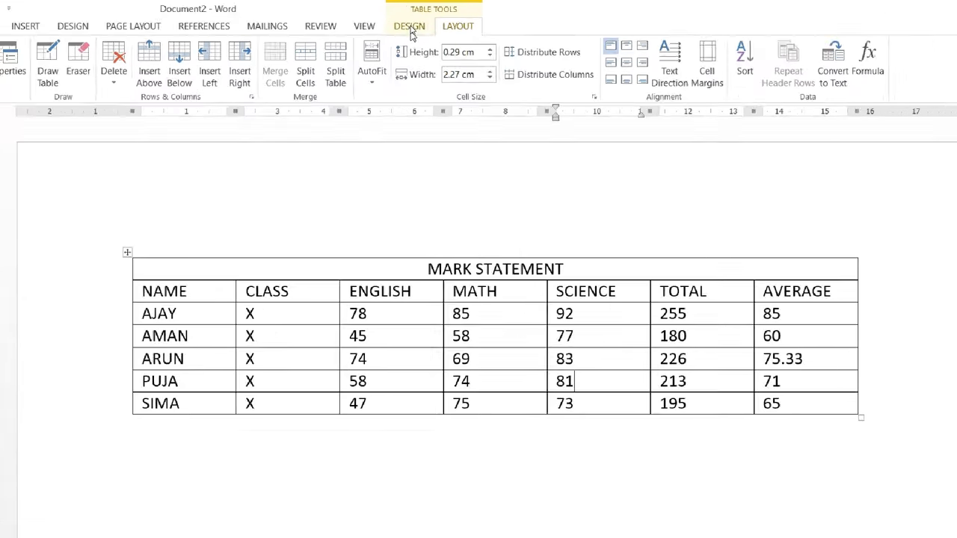
{"action": "left_click", "coordinate": [410, 49]}
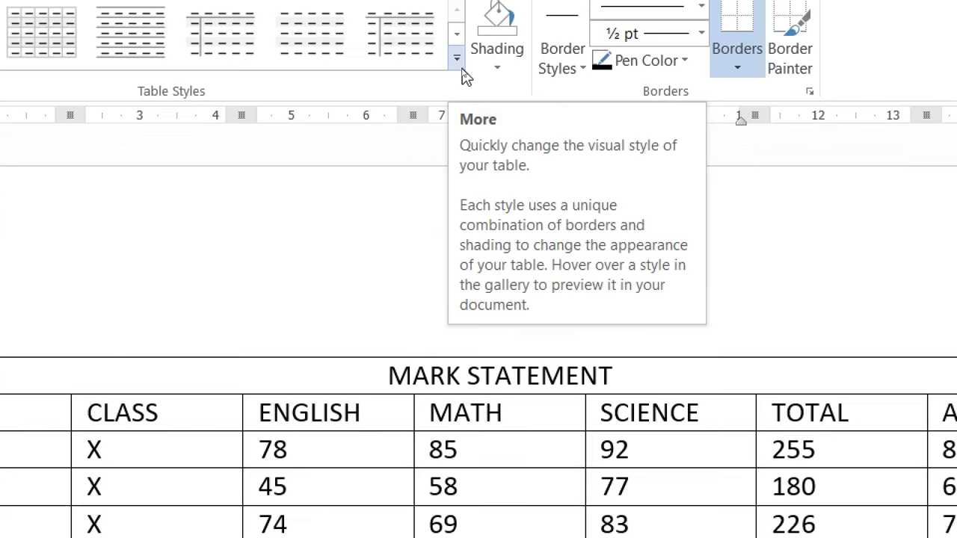
{"action": "left_click", "coordinate": [460, 66]}
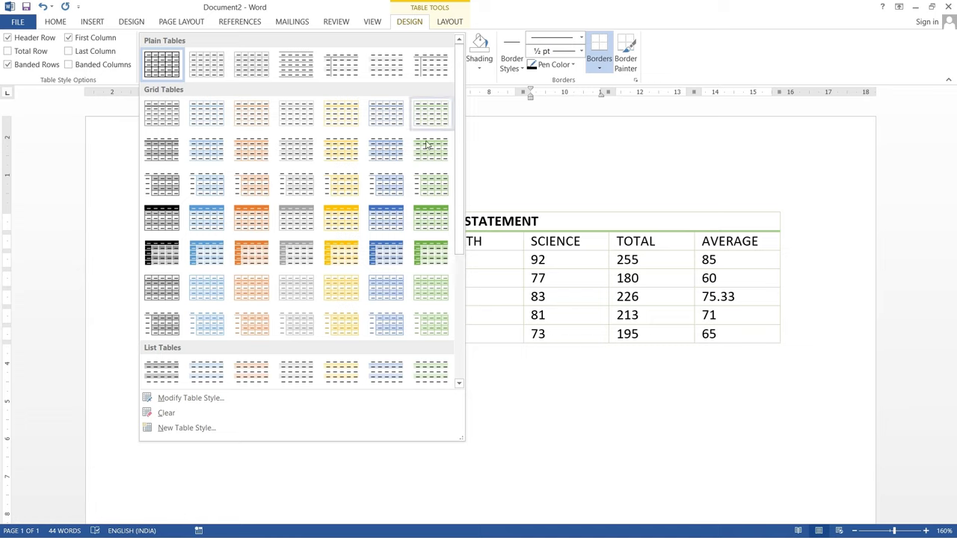
{"action": "left_click", "coordinate": [206, 256]}
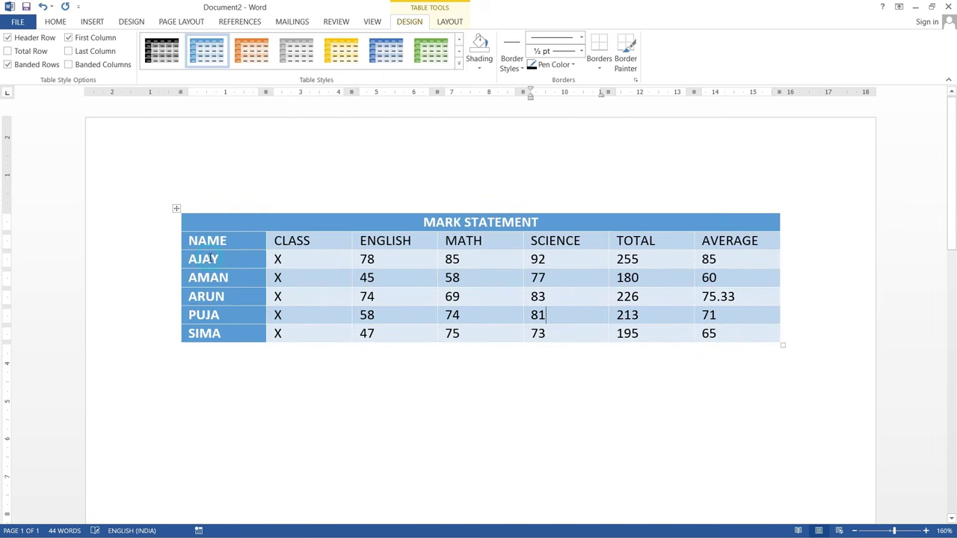